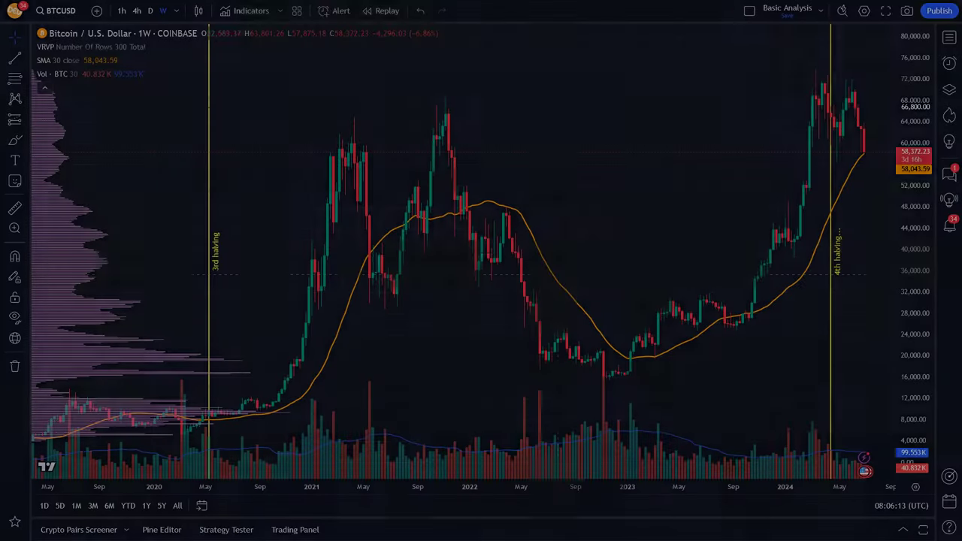
Step: Open the What's new feed from the account menu and scroll to the Jun 6 BBTrend item
left_click(15, 10)
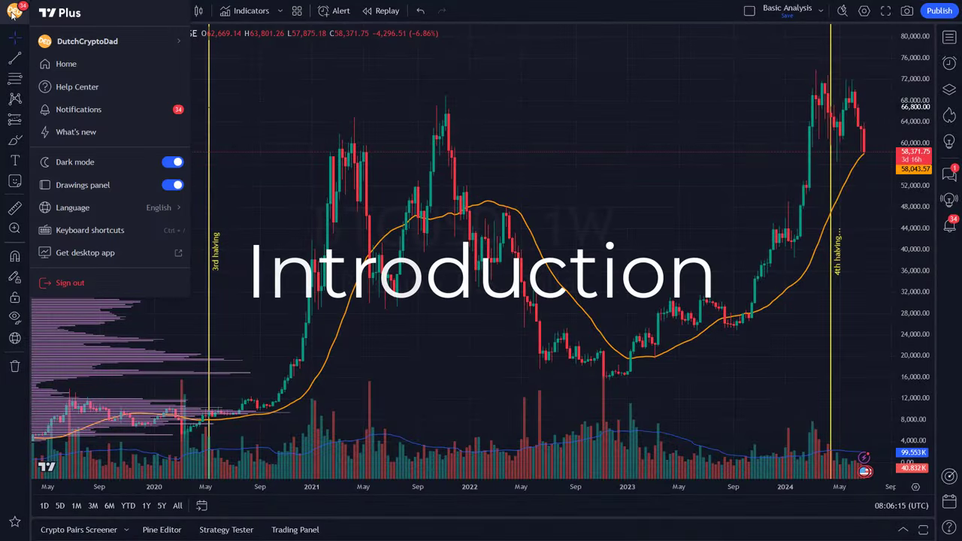
left_click(75, 132)
scroll(626, 194, "down", 5)
scroll(626, 194, "down", 20)
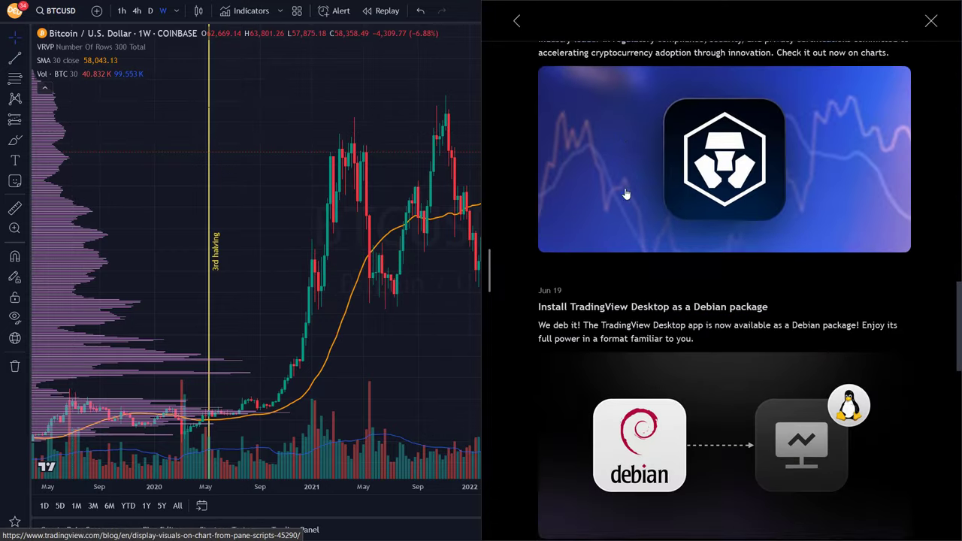
scroll(626, 194, "down", 12)
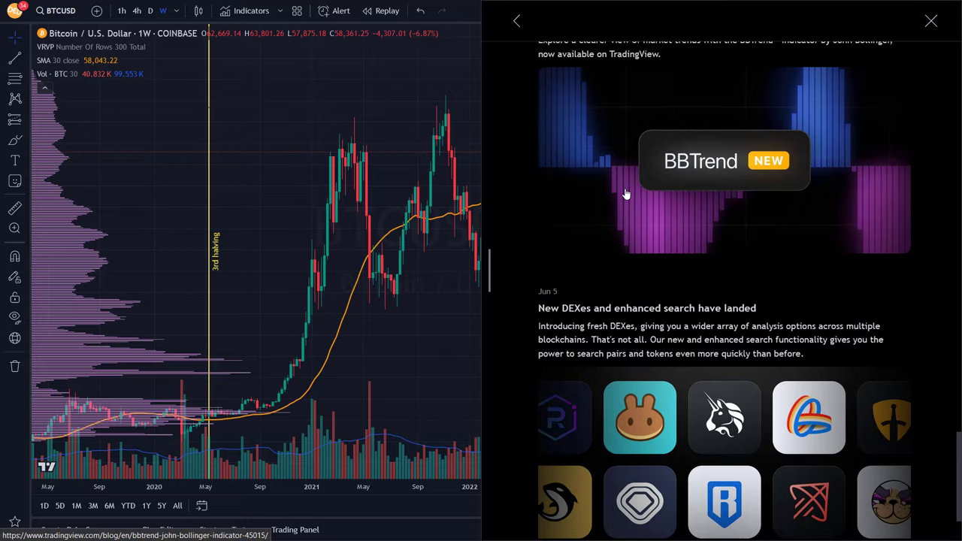
scroll(617, 173, "up", 1)
Step: Open the BBTrend announcement article and scroll through it
left_click(603, 141)
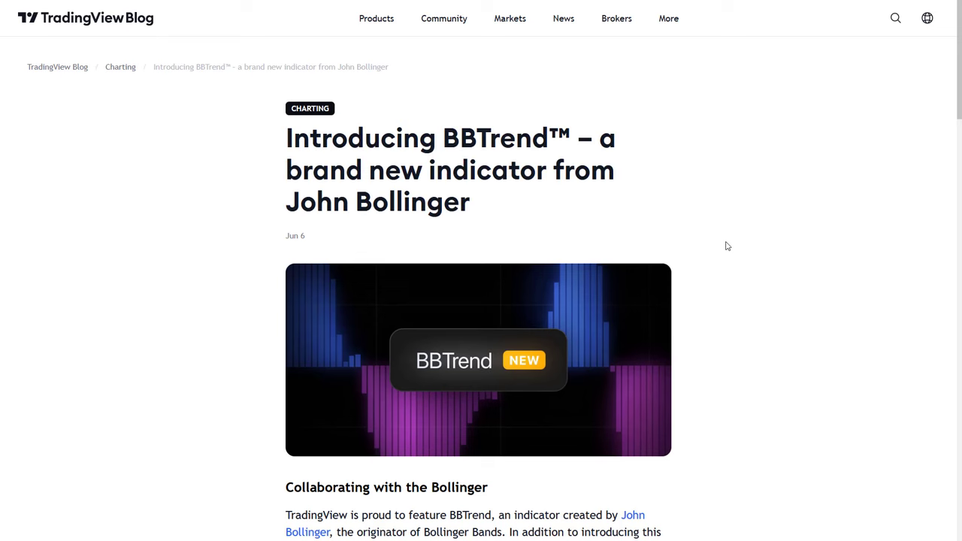
scroll(727, 246, "down", 7)
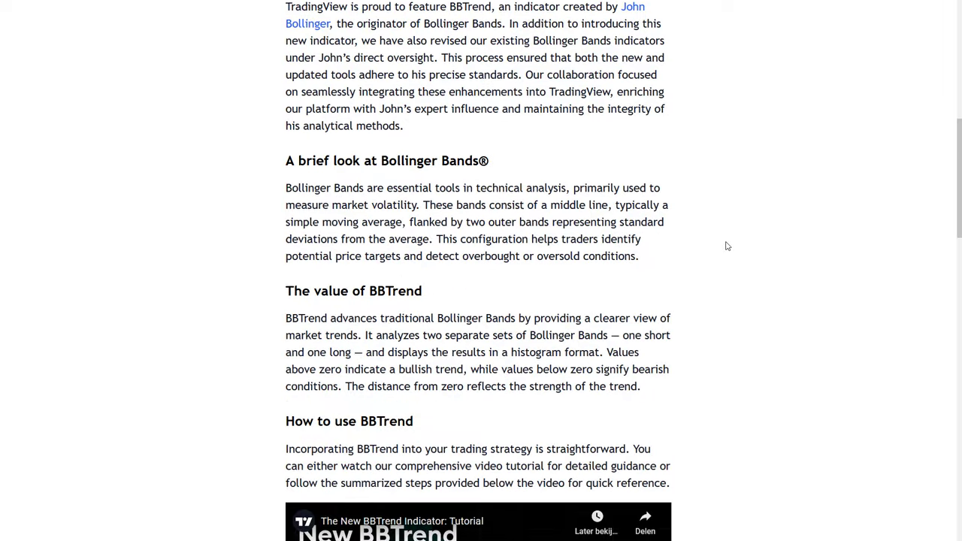
scroll(727, 246, "down", 7)
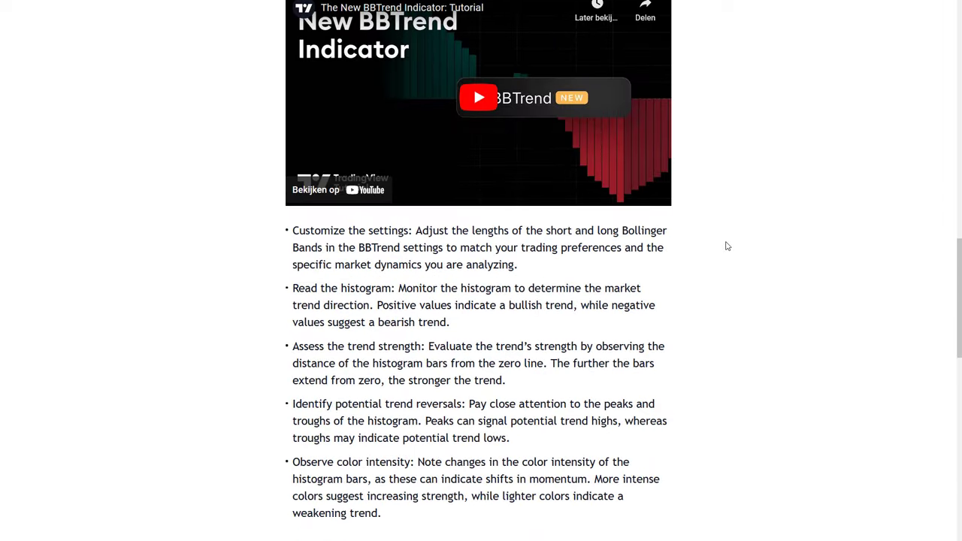
scroll(727, 246, "down", 6)
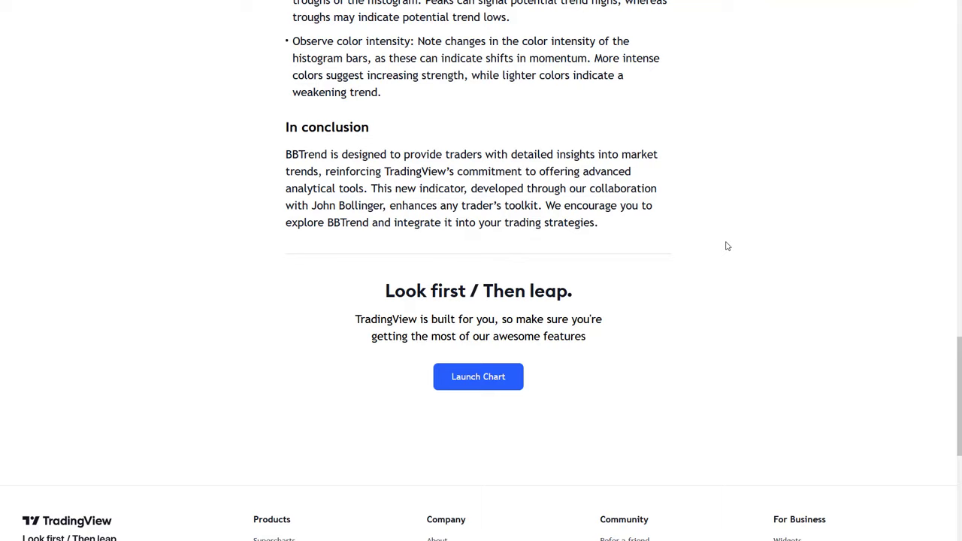
scroll(727, 246, "up", 20)
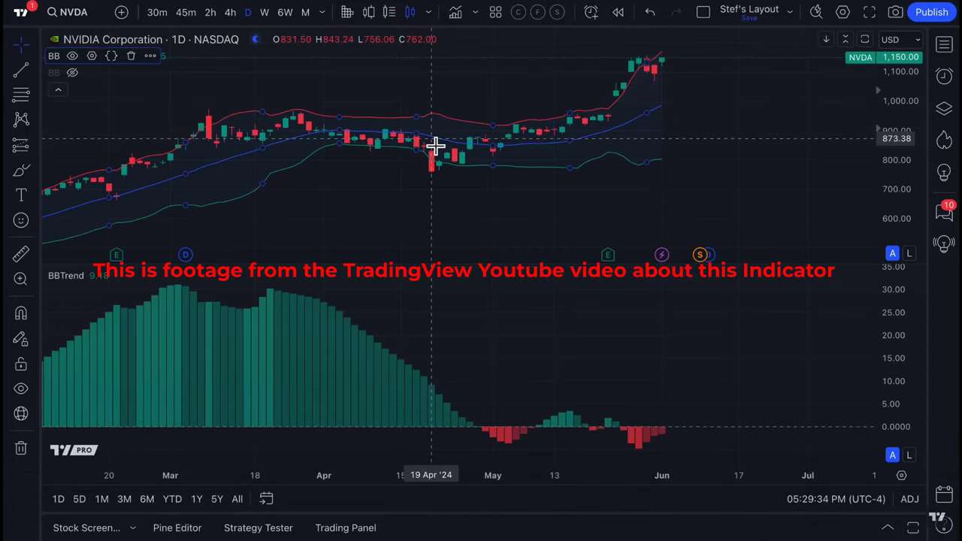
Step: Seek the BBTrend tutorial video to 3:35, then 4:54, then 5:31
left_click(418, 510)
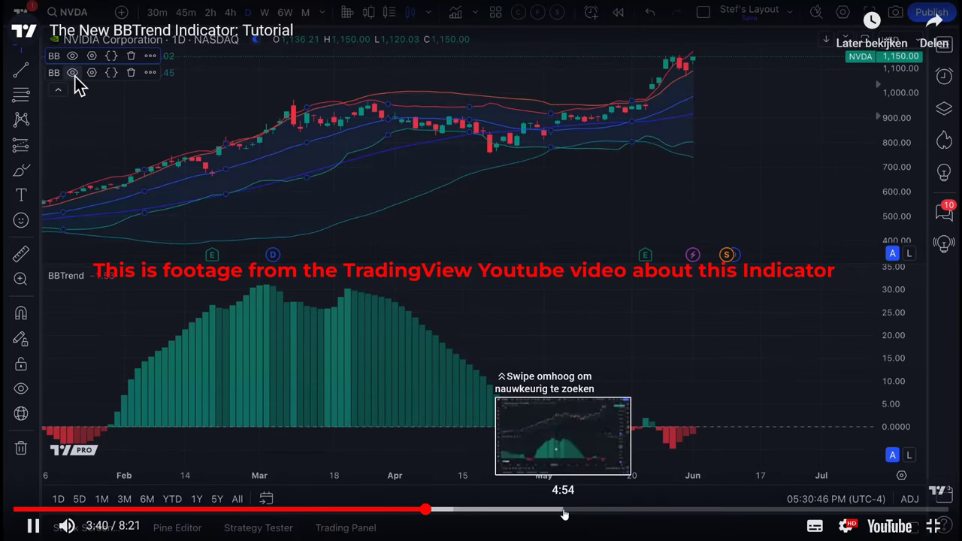
left_click(562, 511)
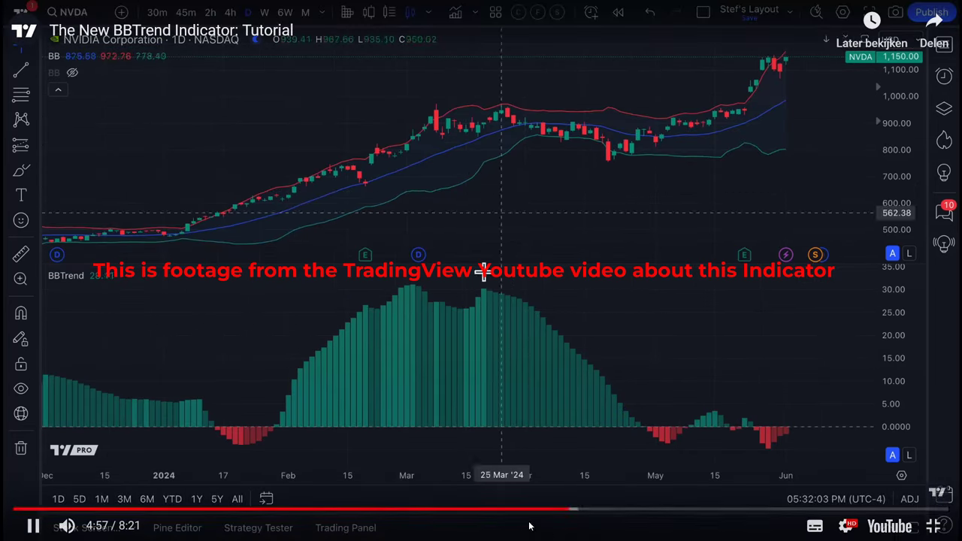
left_click(631, 511)
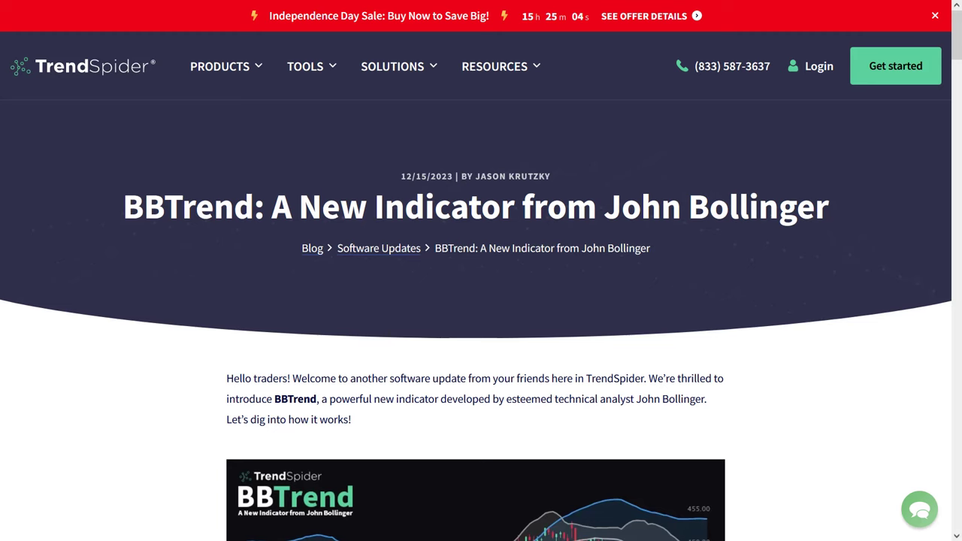
Step: Scroll the TrendSpider post past the example charts to 'Scanning for BBTrends Setups'
scroll(80, 195, "down", 7)
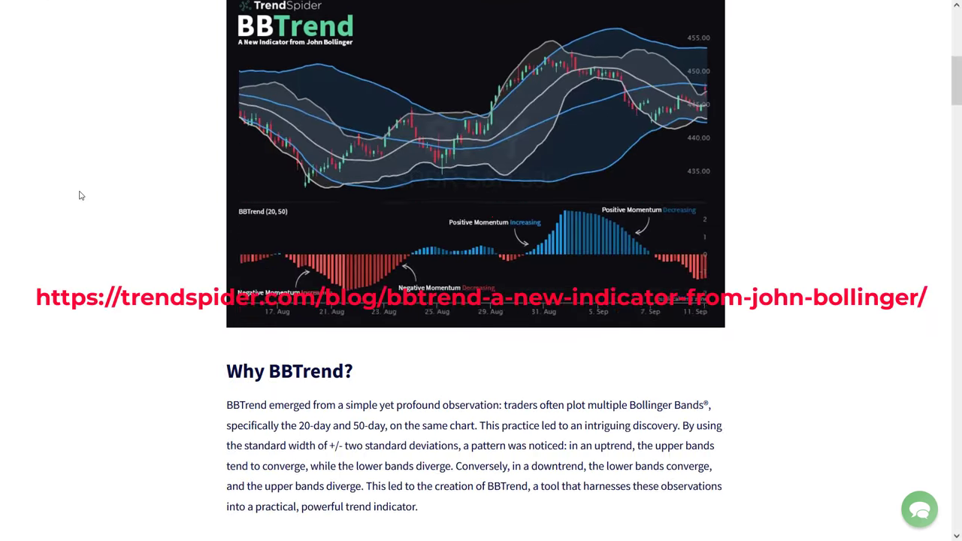
scroll(81, 196, "down", 9)
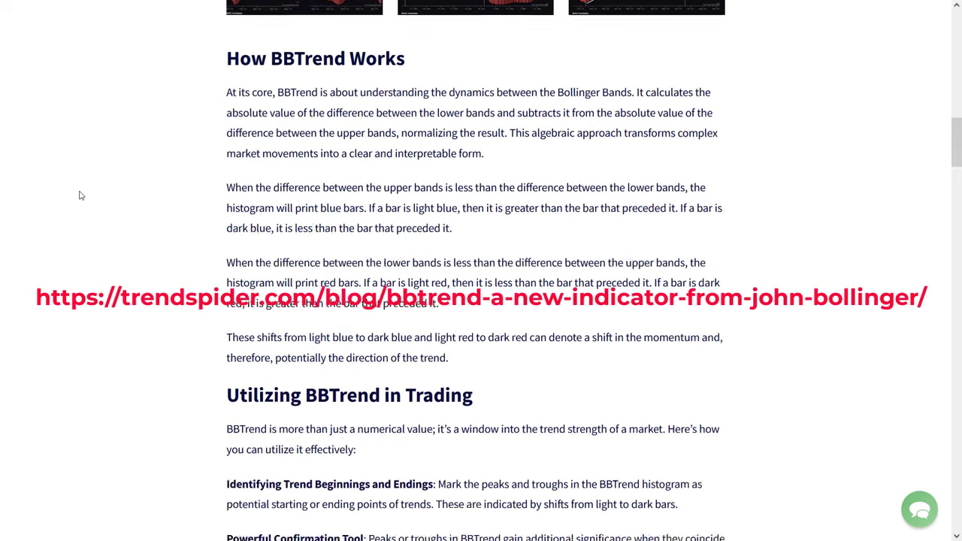
scroll(81, 195, "down", 2)
scroll(81, 195, "down", 7)
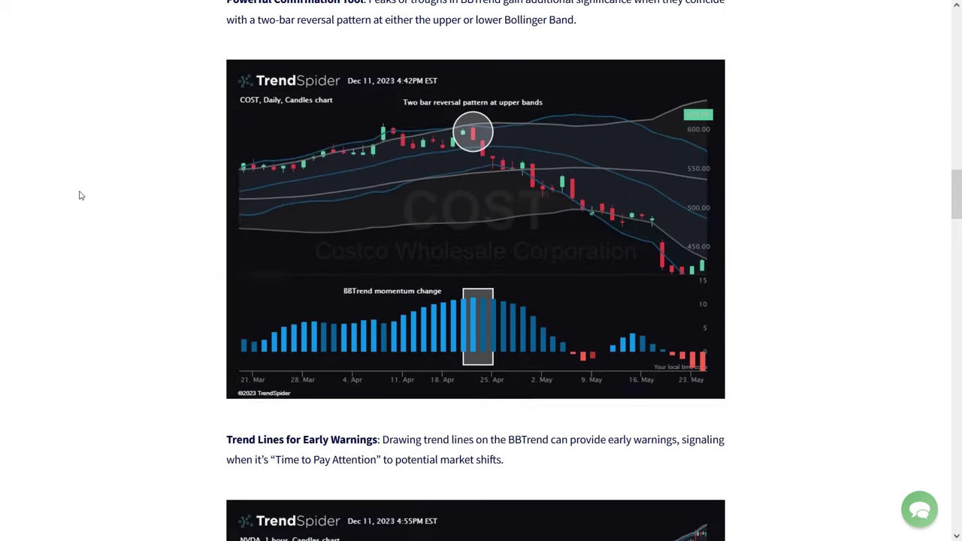
scroll(81, 196, "down", 1)
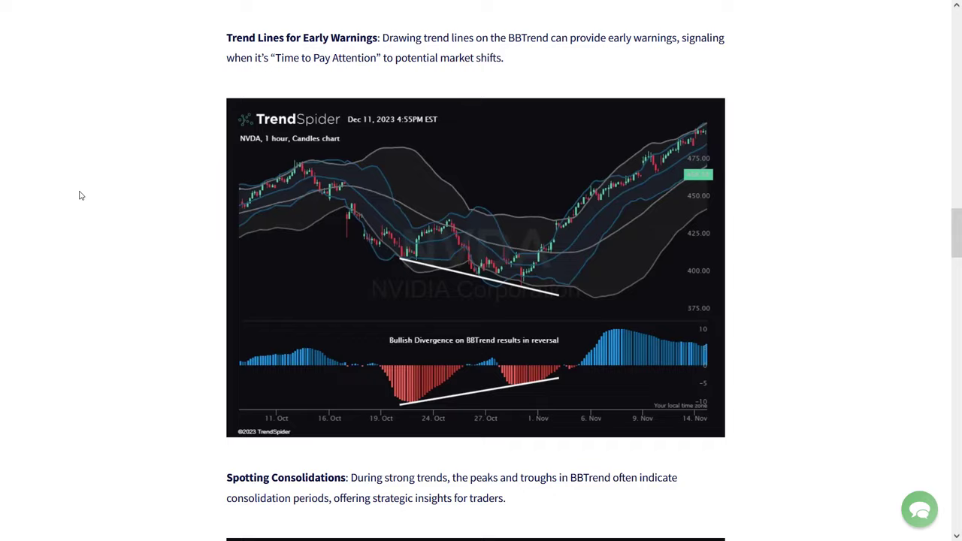
scroll(81, 196, "down", 10)
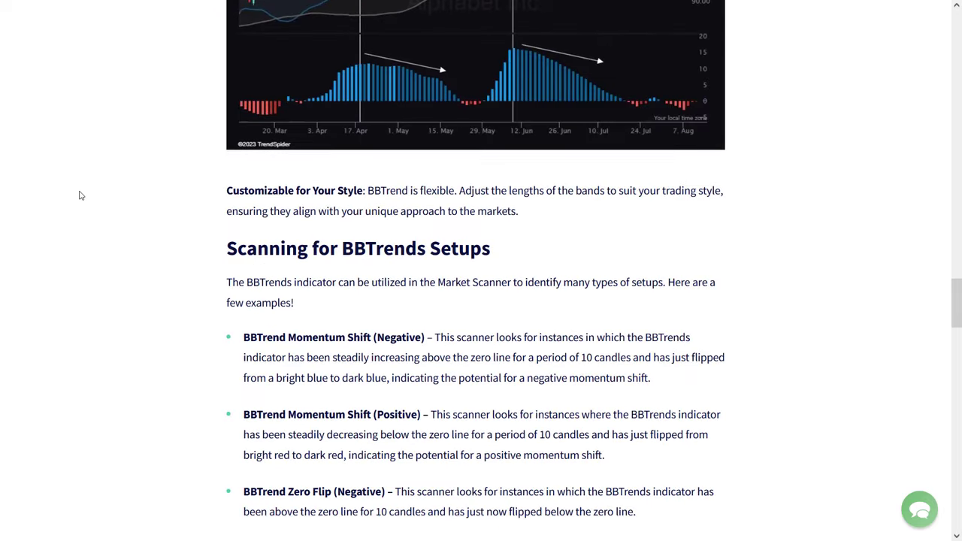
scroll(81, 196, "down", 10)
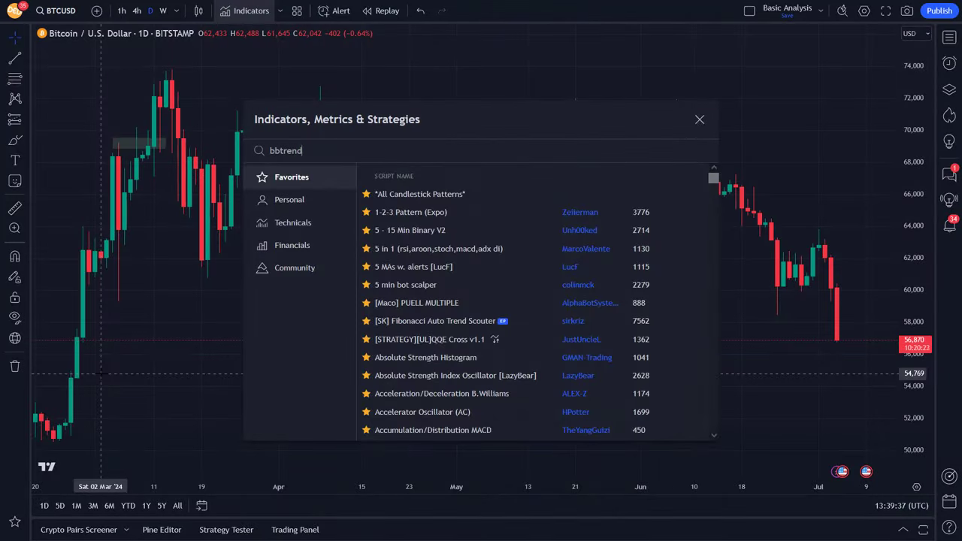
Step: Add the BBTrend indicator (20, 50, 2) and widen the bars by dragging the time axis
left_click(395, 193)
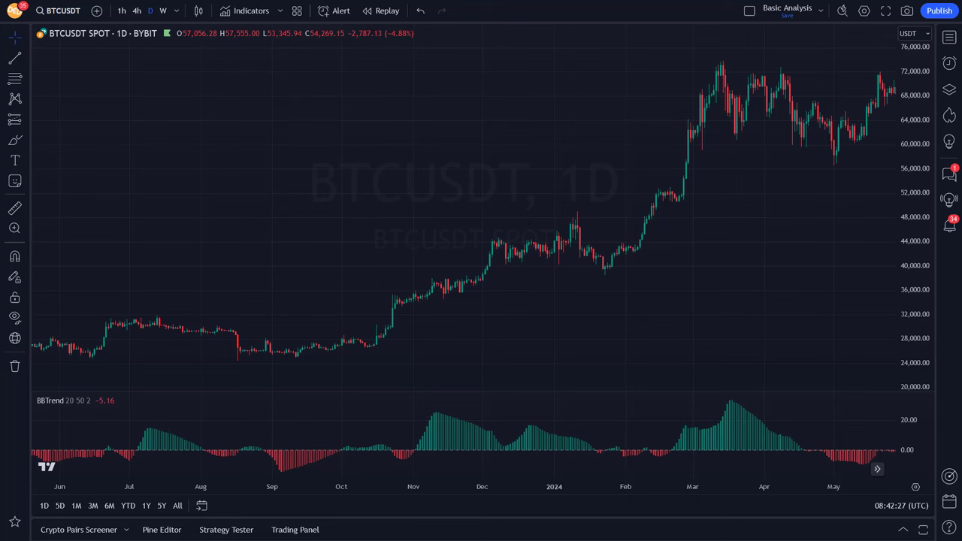
left_click_drag(131, 490, 26, 487)
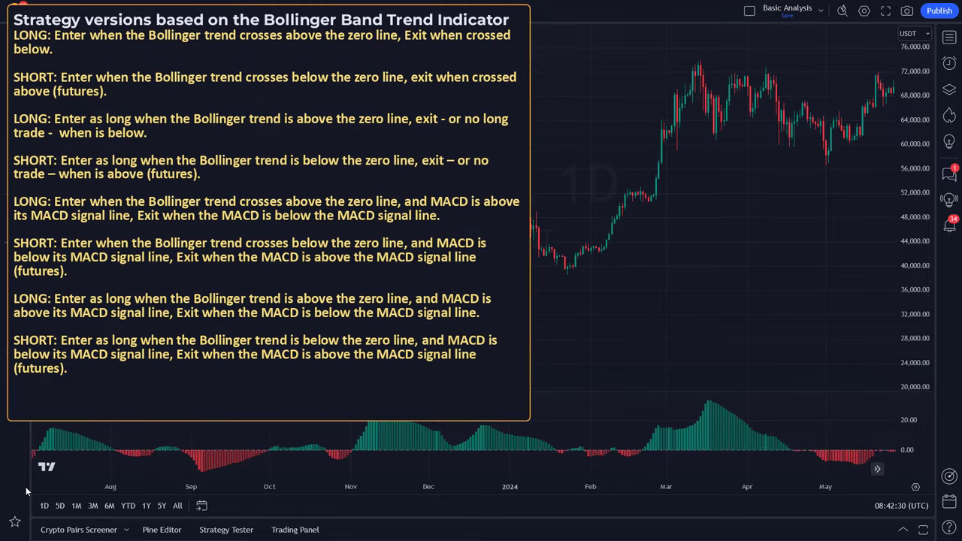
key("/")
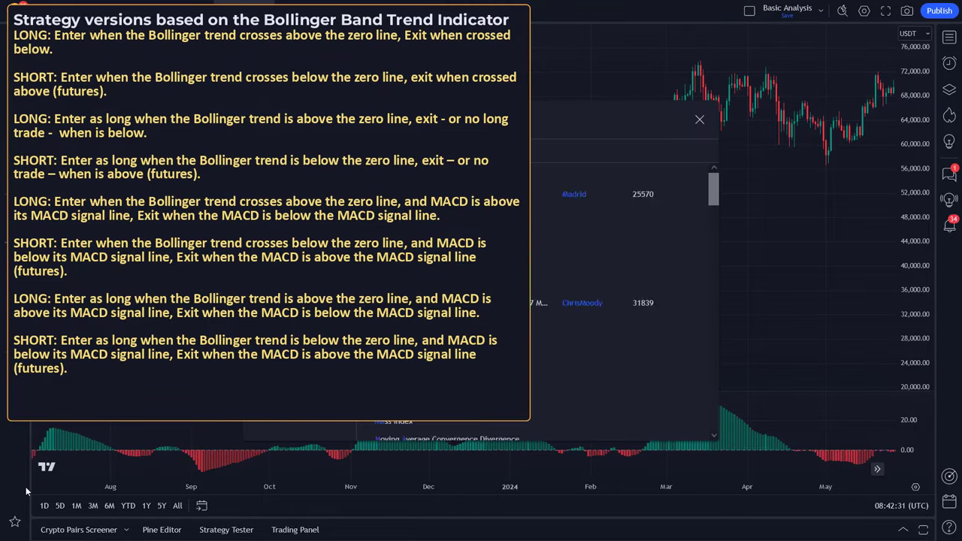
scroll(622, 301, "down", 3)
left_click(646, 261)
left_click(699, 119)
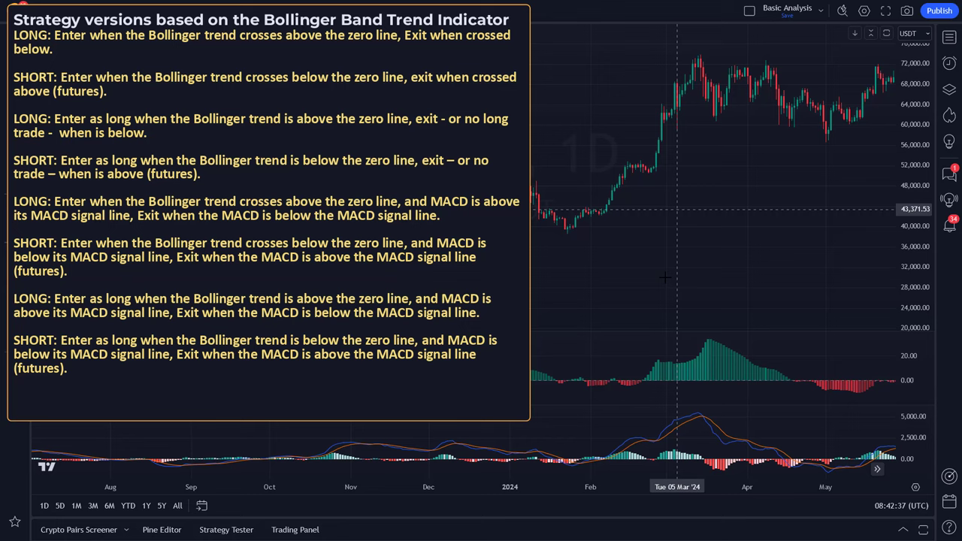
left_click_drag(592, 488, 692, 488)
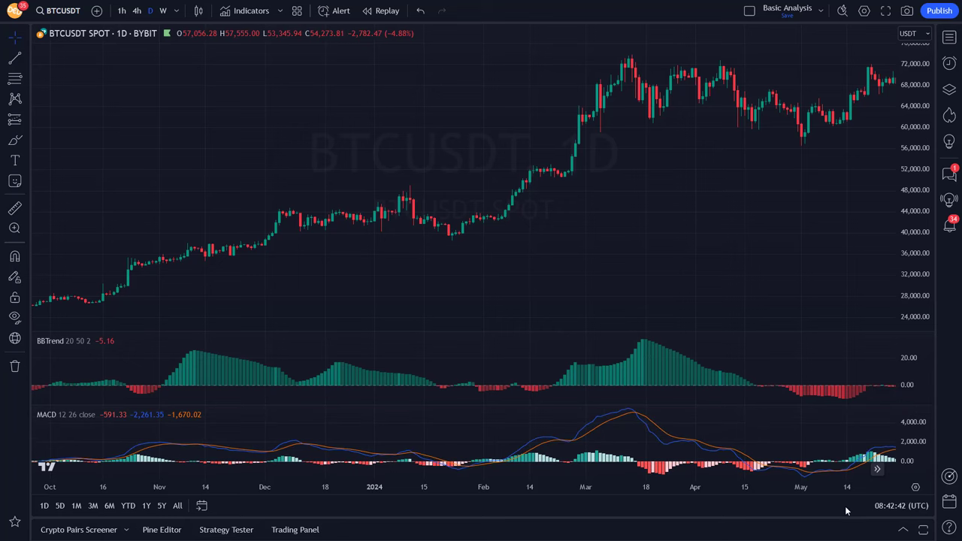
Step: Zoom out and pan the daily chart to show Oct 2021 through May 2023
scroll(433, 470, "down", 5)
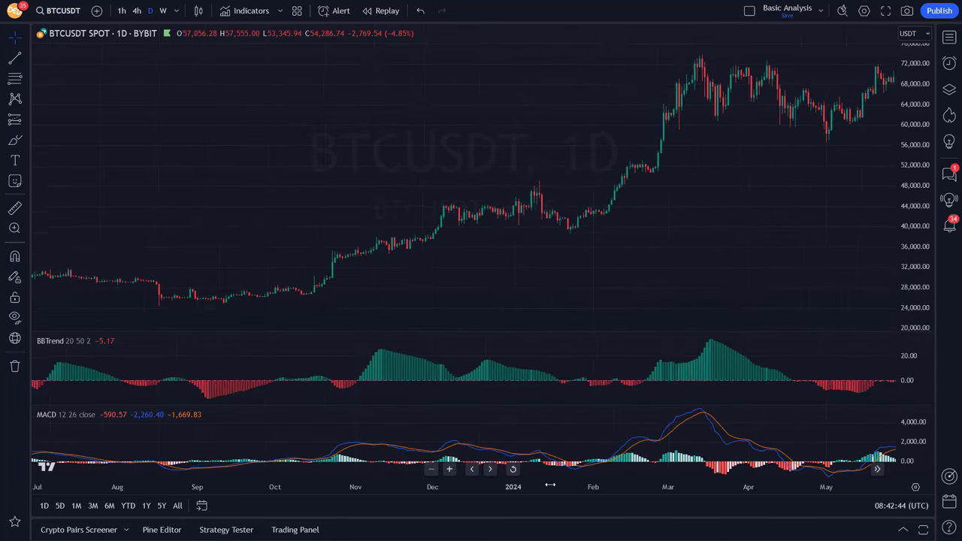
mouse_move(763, 307)
left_mouse_down()
mouse_move(576, 307)
mouse_move(776, 308)
left_mouse_up()
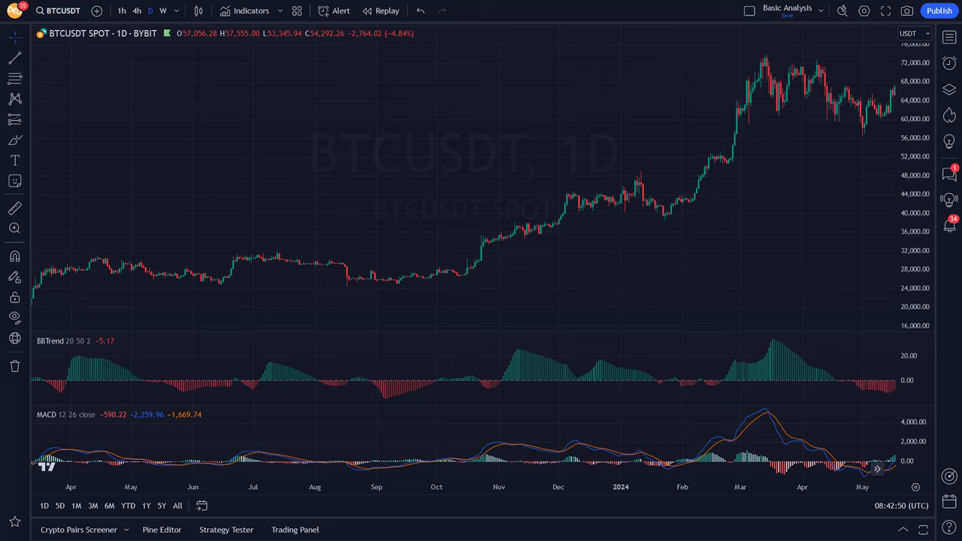
left_click_drag(118, 271, 860, 270)
left_click_drag(305, 224, 646, 281)
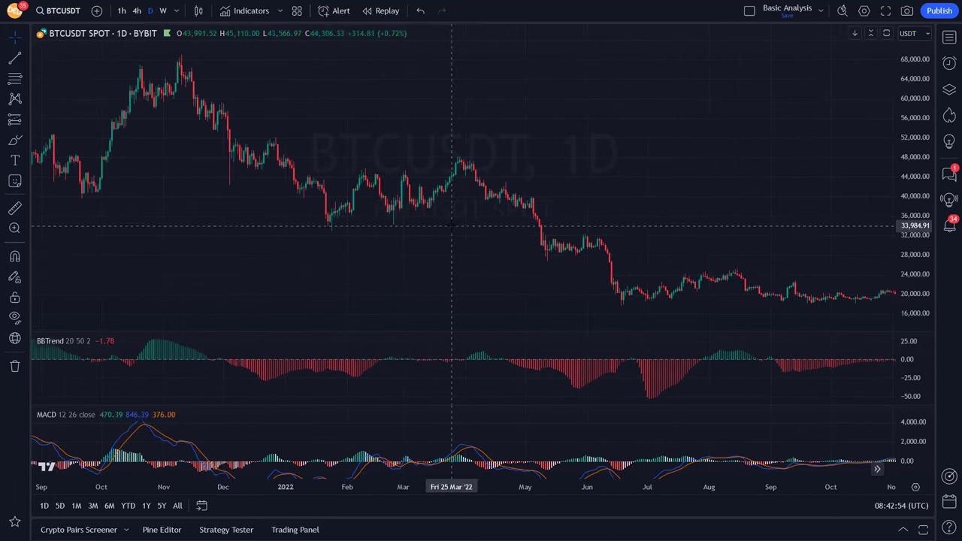
left_click_drag(451, 225, 554, 242)
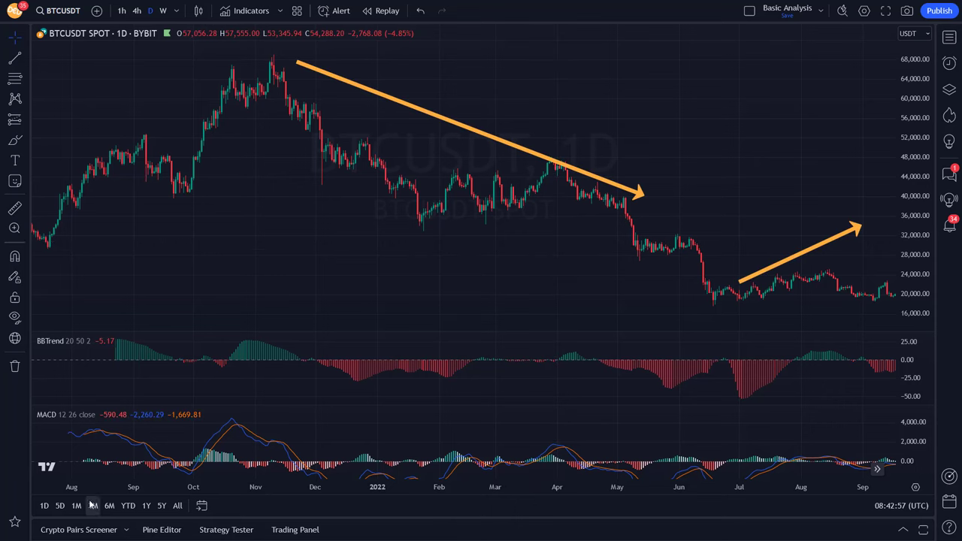
left_click_drag(97, 490, 355, 493)
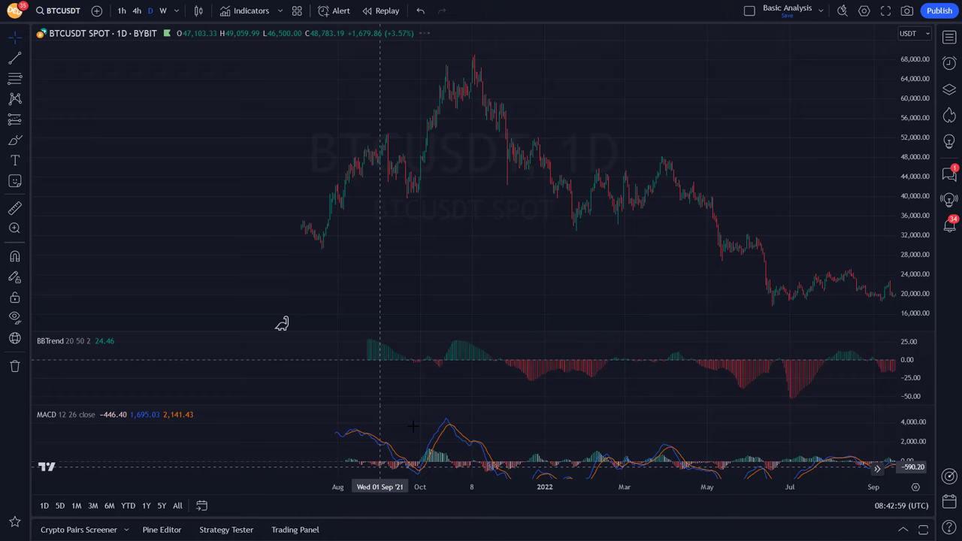
left_click_drag(535, 249, 245, 261)
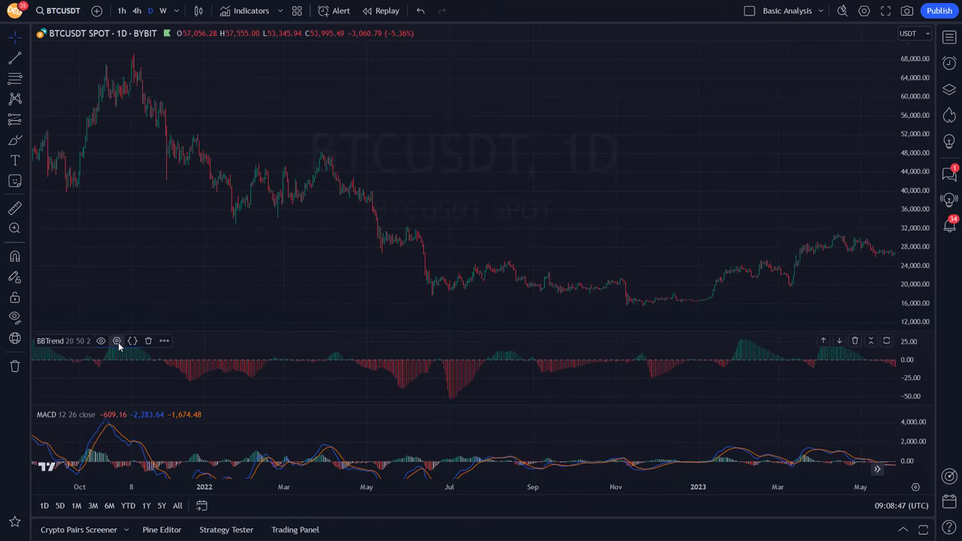
left_click(116, 342)
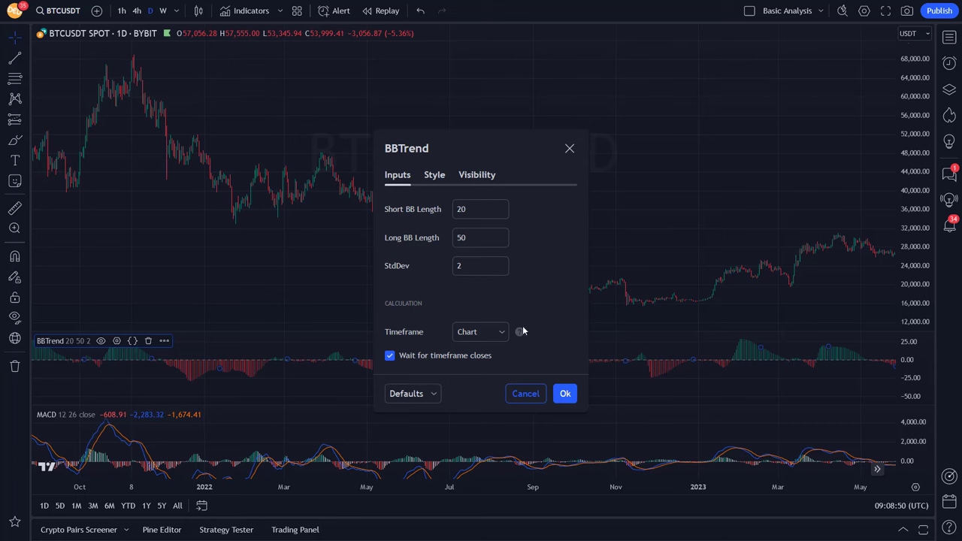
Step: Remove BBTrend and add Bollinger Bands Fast Trend Indicator [DCD] via the 'bollinger' search
left_click(520, 393)
left_click(147, 341)
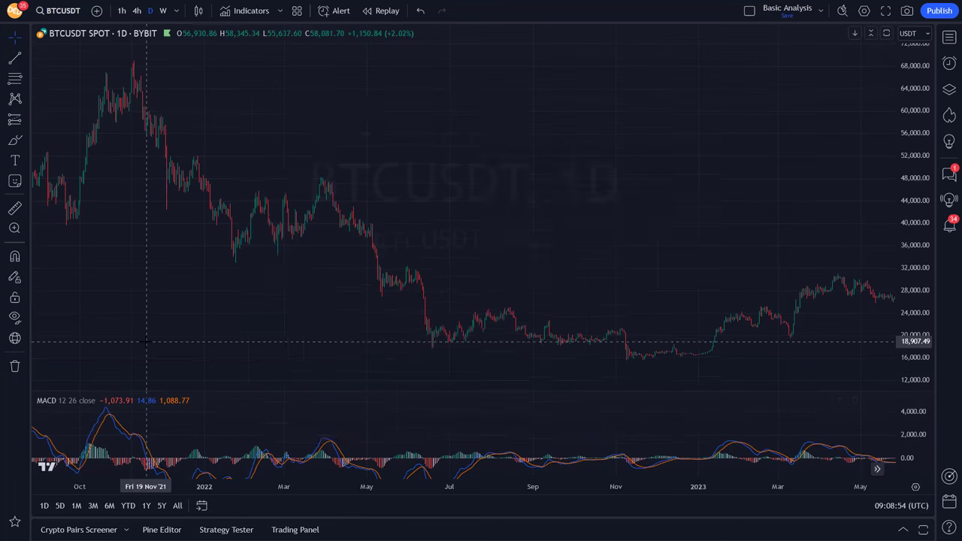
key("slash")
type("bollinger")
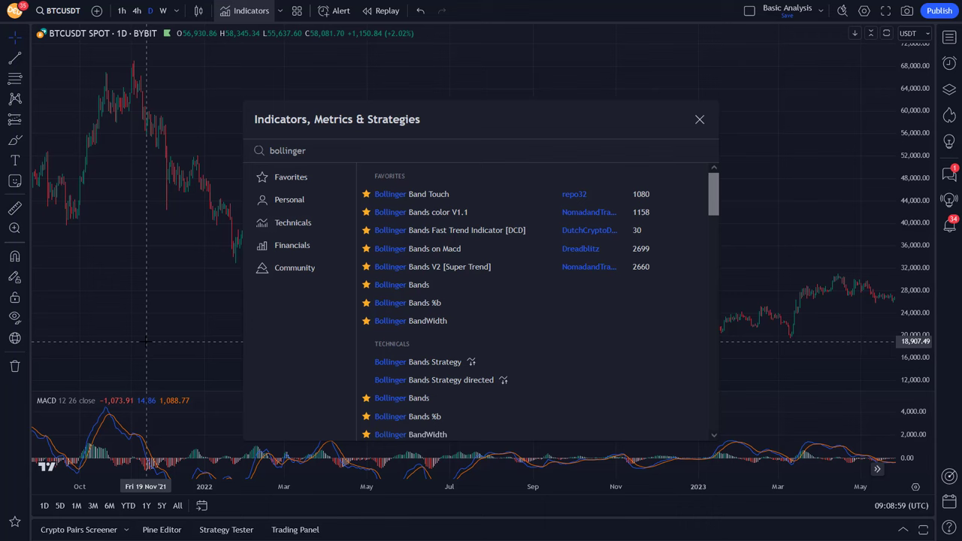
left_click(410, 232)
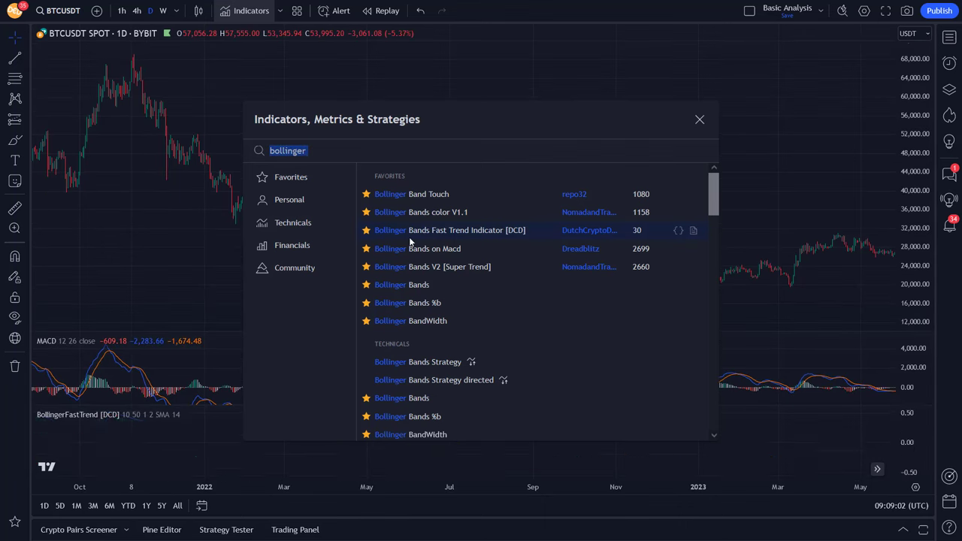
left_click(700, 122)
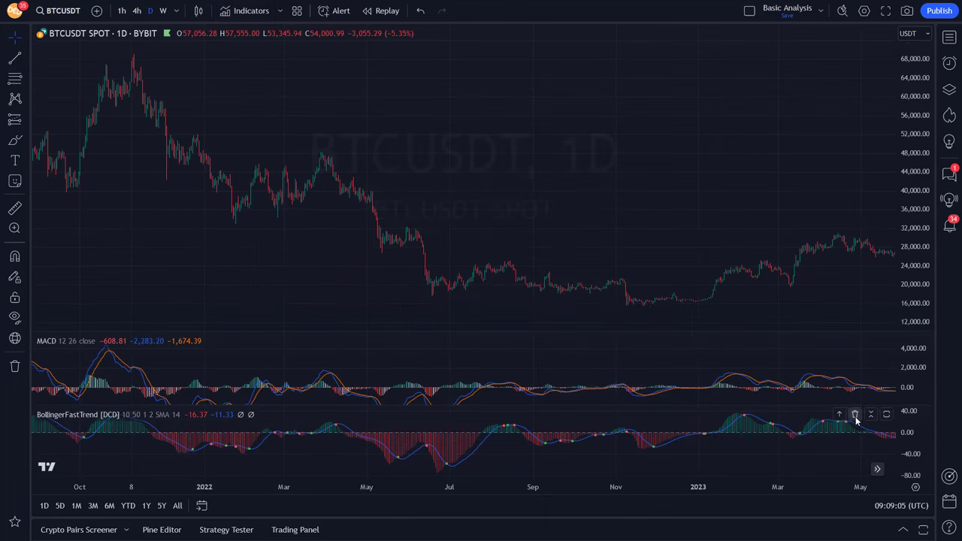
Step: Move the BollingerFastTrend pane above MACD and confirm its settings with SMA averaging
left_click(840, 415)
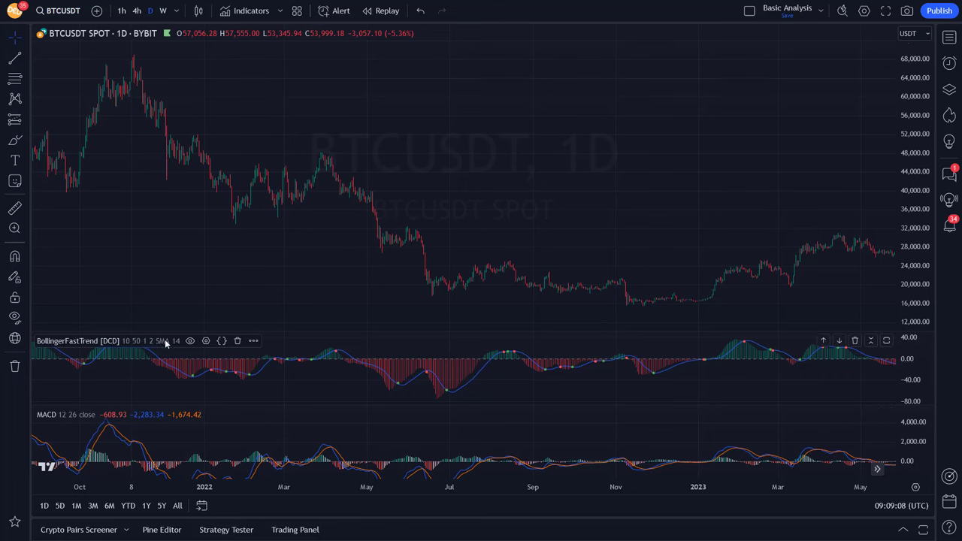
left_click(206, 341)
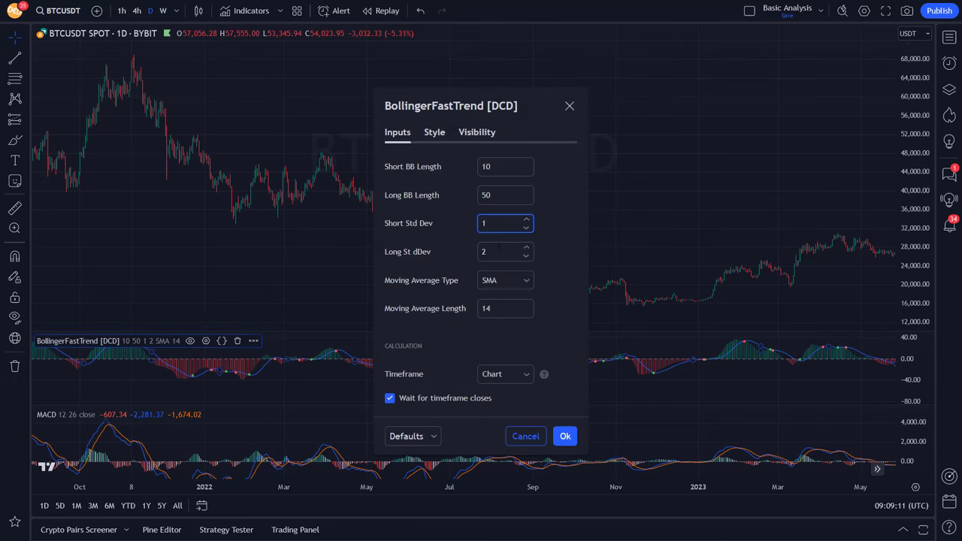
left_click(508, 283)
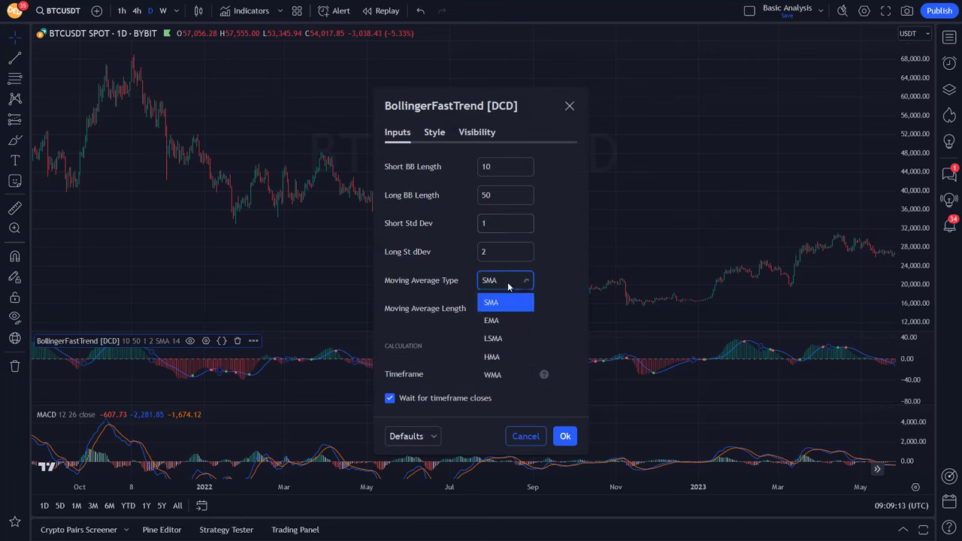
left_click(553, 288)
left_click(565, 436)
left_click_drag(609, 488, 794, 487)
left_click_drag(752, 286, 297, 284)
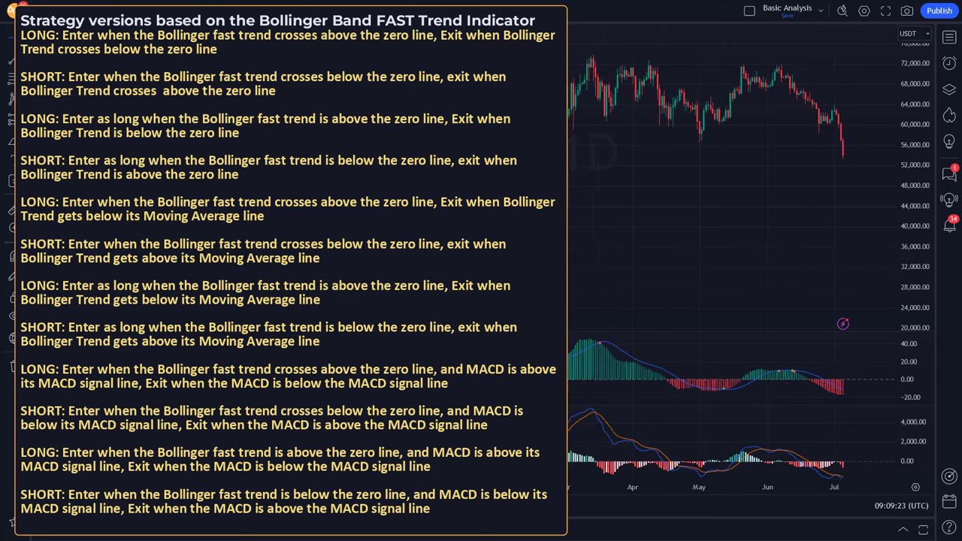
Step: Pan slightly and zoom out to show 2021 through mid-2024 with both indicator panes
left_click_drag(296, 283, 368, 283)
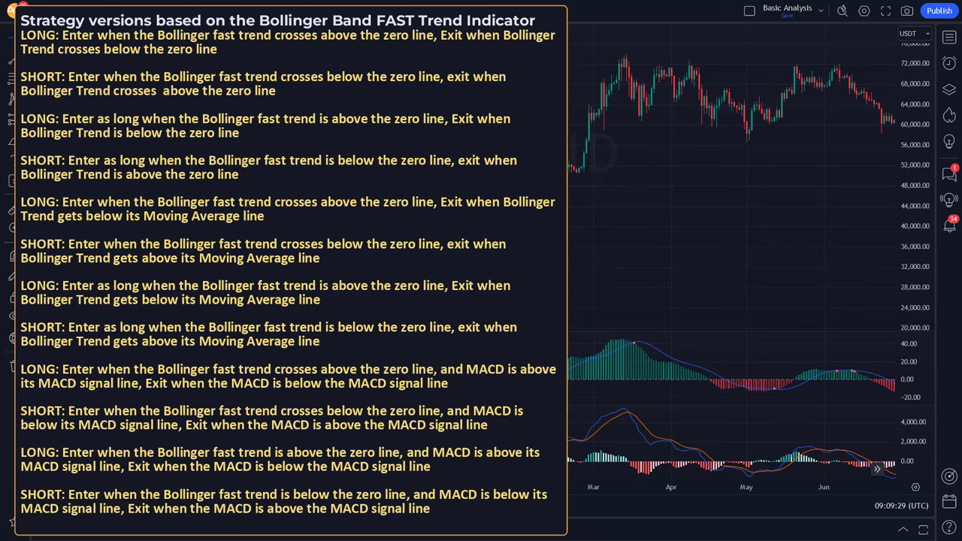
scroll(729, 225, "down", 5)
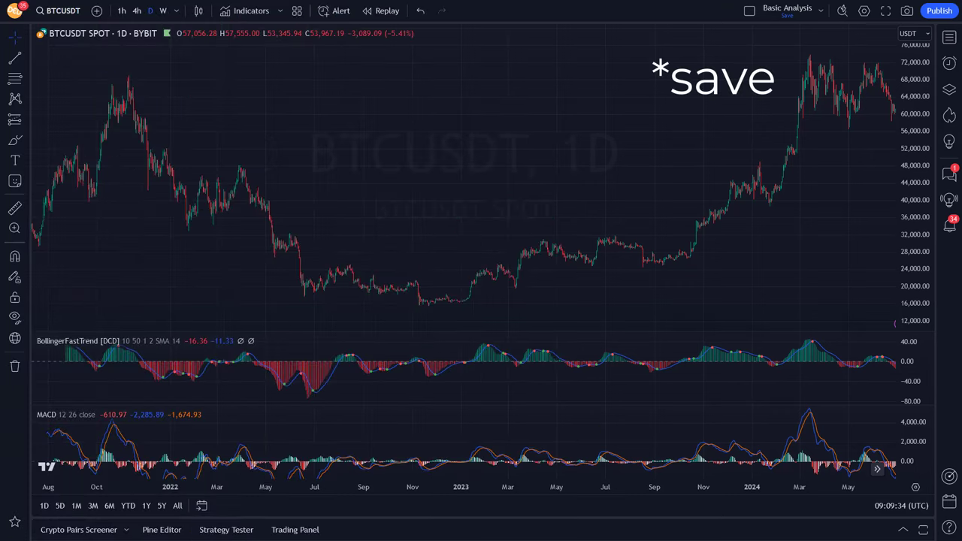
Step: Save the chart layout and zoom the time scale in to start at Jun 2023
key("ctrl+s")
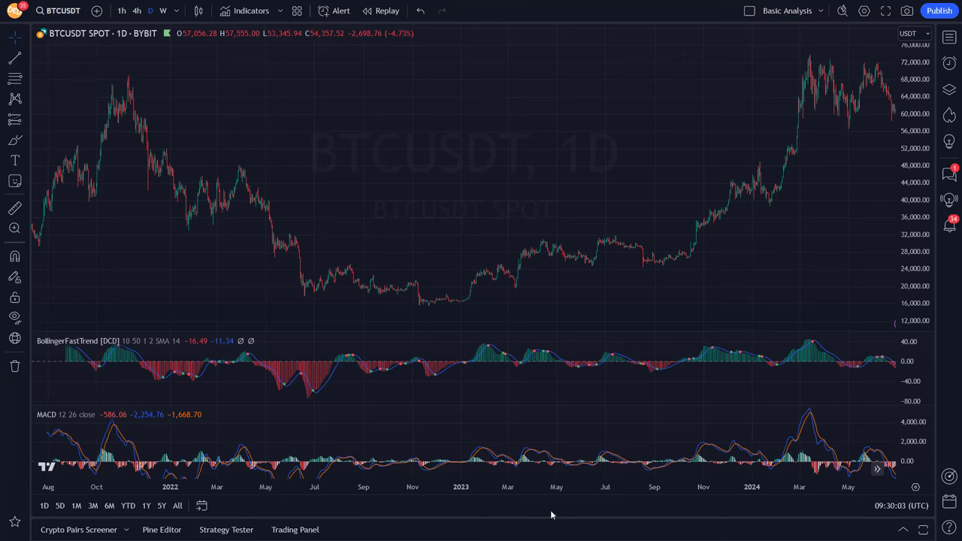
left_click_drag(654, 487, 268, 484)
left_click_drag(266, 338, 594, 335)
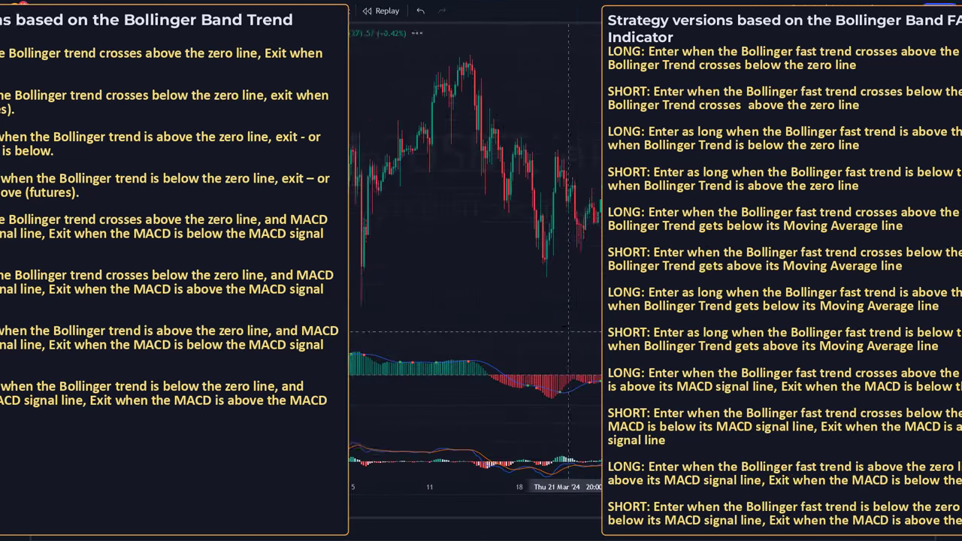
Step: Pan the 4h chart back to January 2024, then forward into March and April
left_click_drag(505, 318, 729, 316)
left_click_drag(465, 318, 741, 316)
left_click_drag(469, 316, 42, 327)
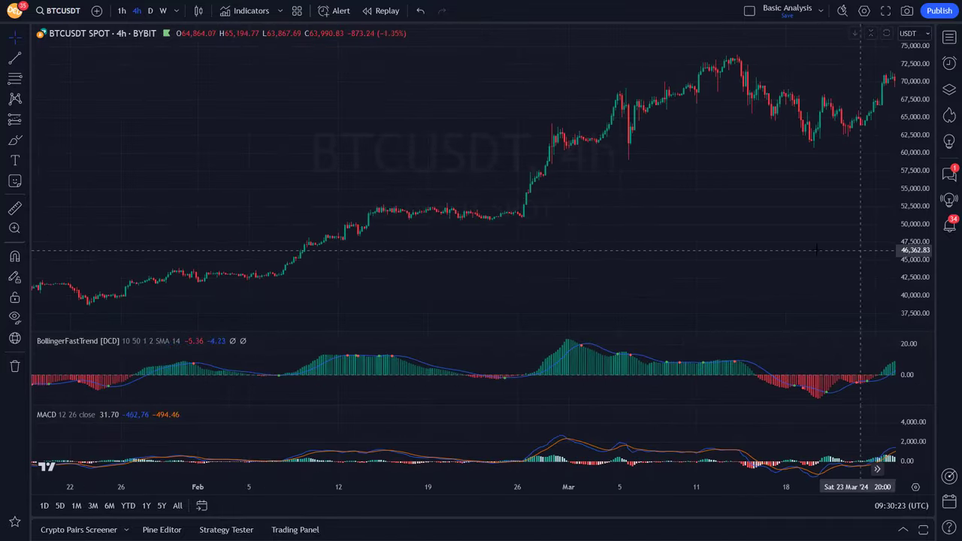
left_click_drag(584, 251, 75, 256)
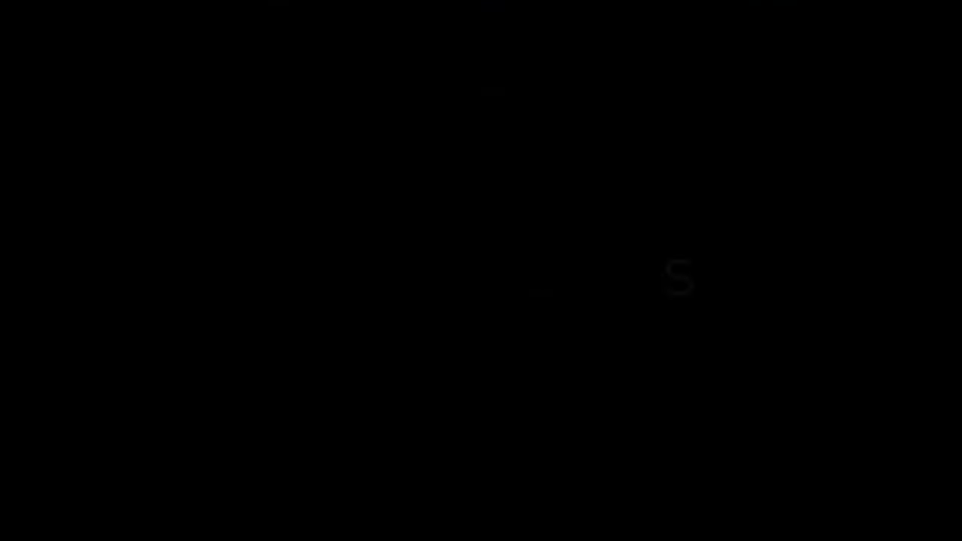